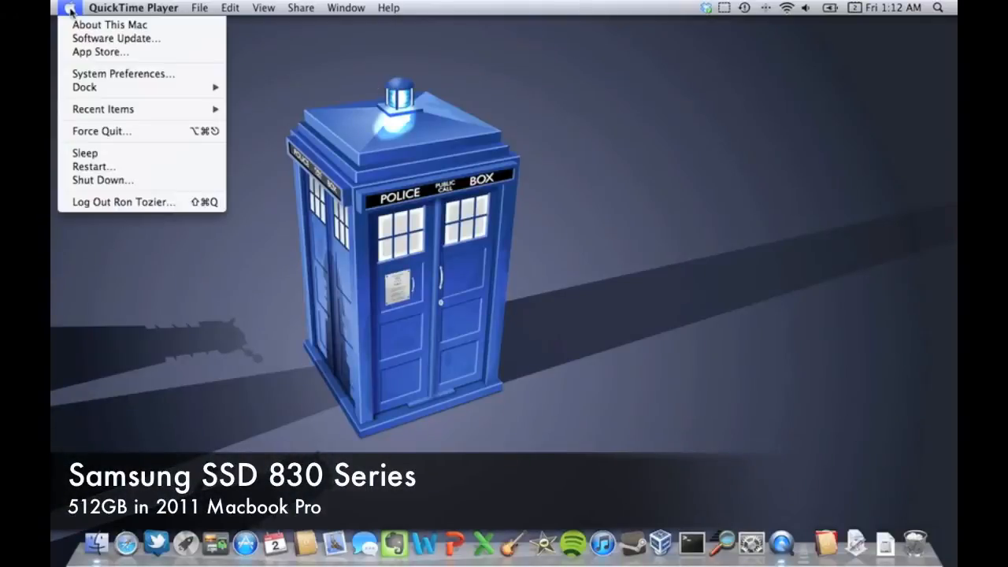
Show the MacBook Pro overview with processor, memory, graphics and software version via More Info.
click(79, 26)
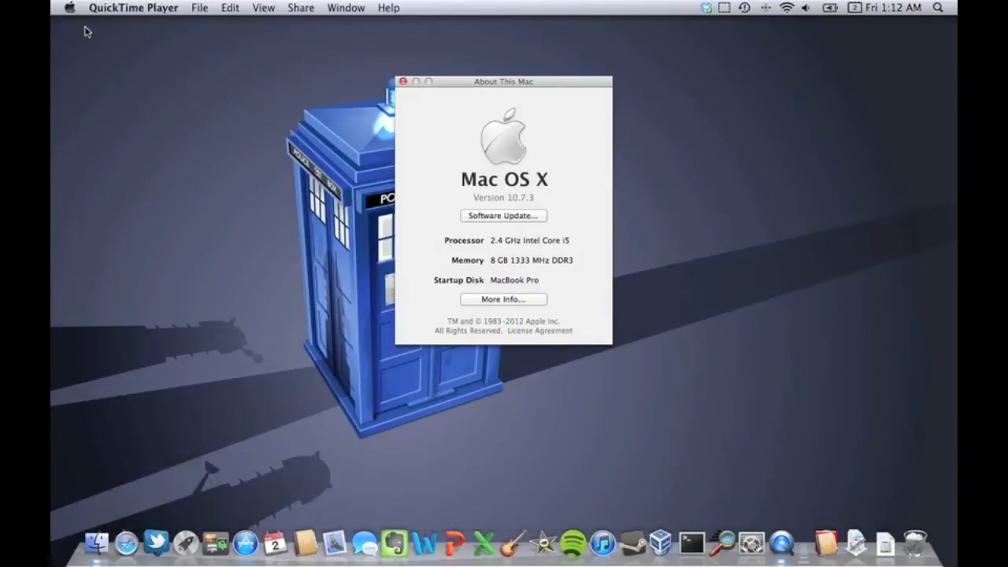
click(494, 300)
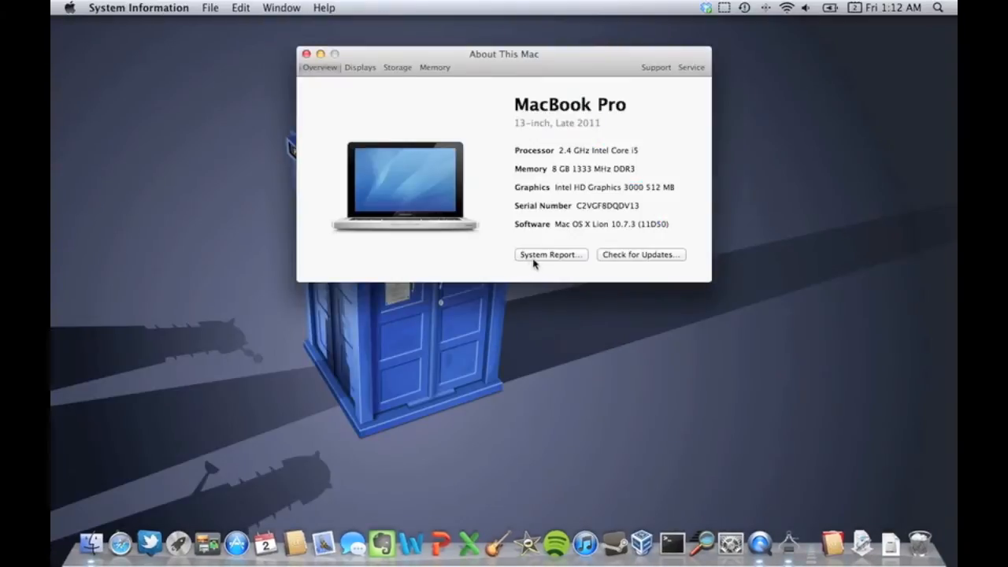
In System Report's Serial-ATA section, highlight TRIM Support: Yes for the SAMSUNG SSD 830, then begin quitting.
click(535, 260)
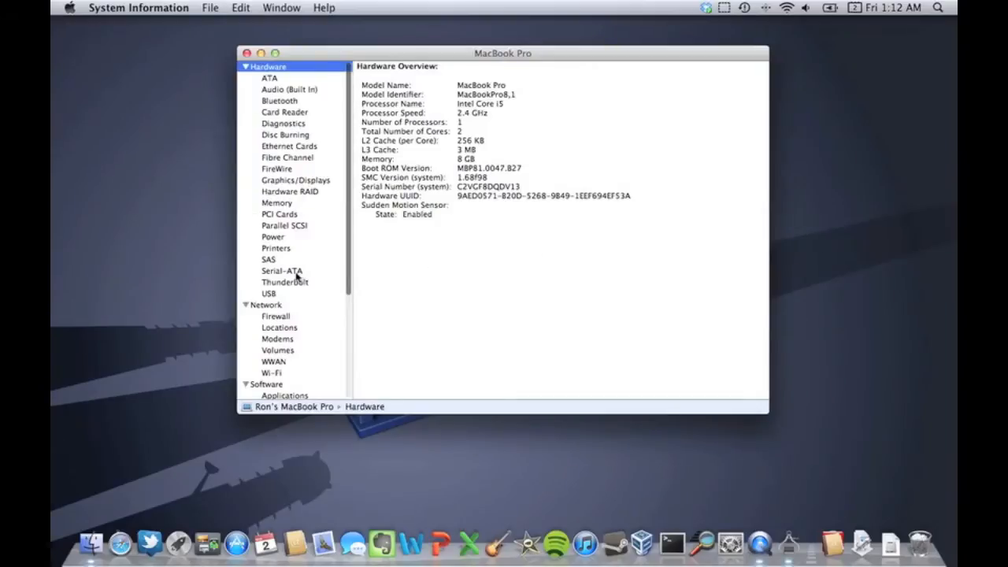
click(297, 272)
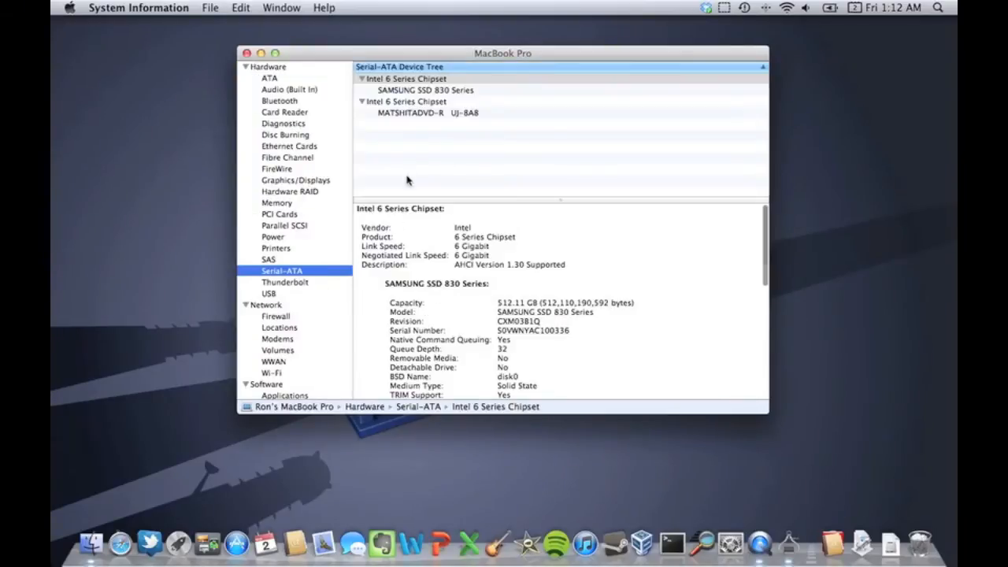
click(426, 89)
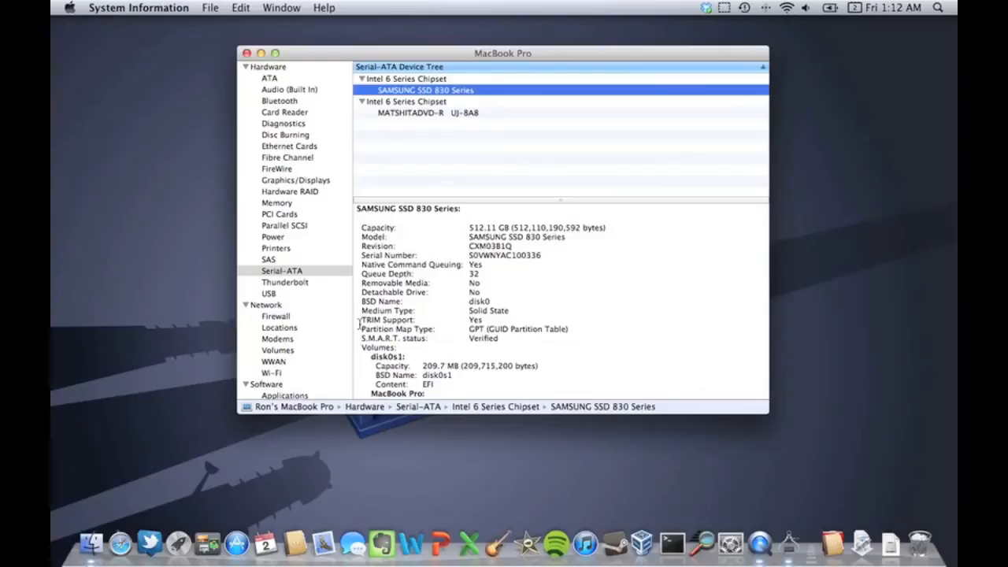
drag(362, 320, 494, 319)
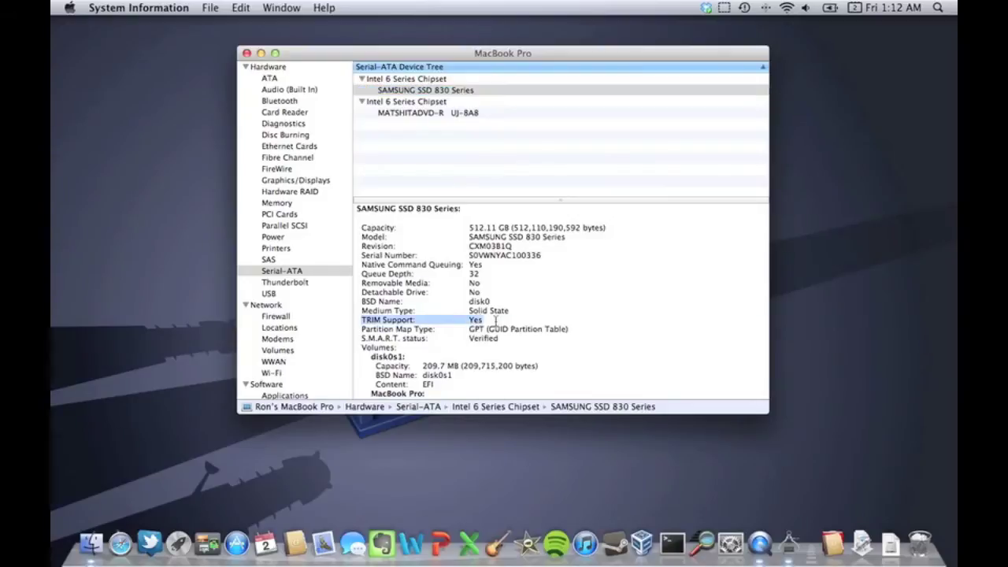
click(164, 8)
Quit System Information and launch Blackmagic Disk Speed Test from the Dock's Applications stack.
click(191, 120)
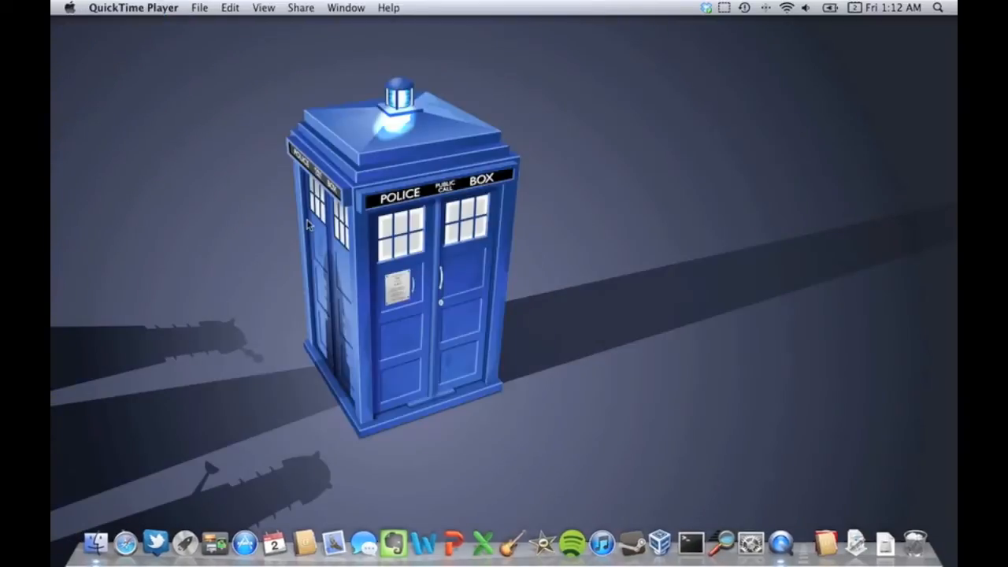
click(825, 543)
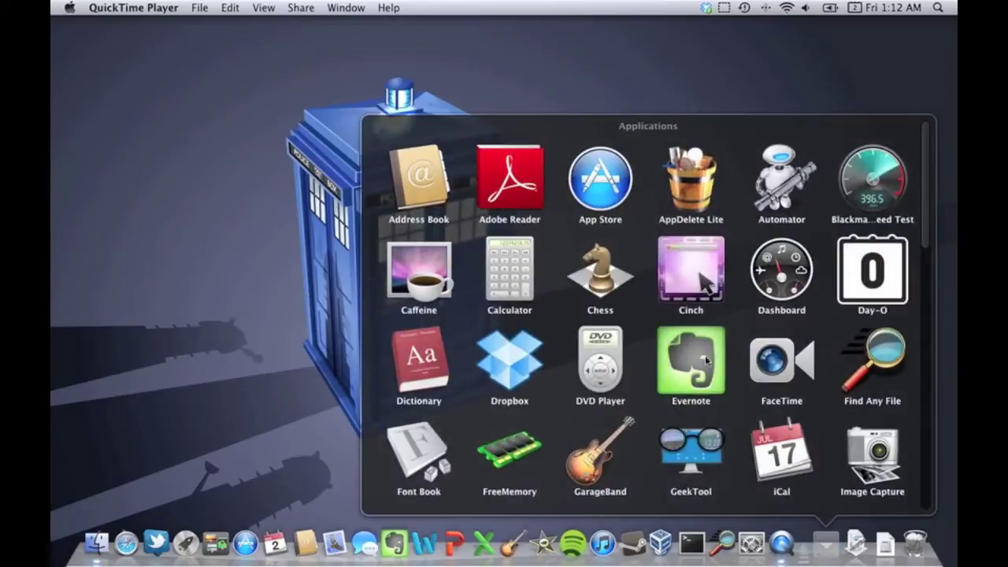
click(871, 191)
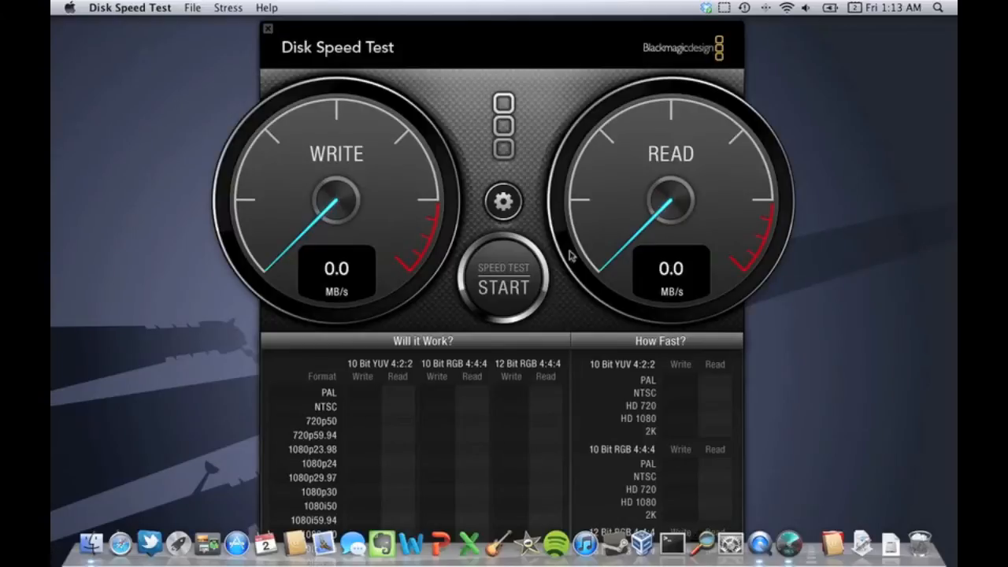
Run the speed test to about 377 MB/s write and 451 MB/s read, then stop it.
click(505, 286)
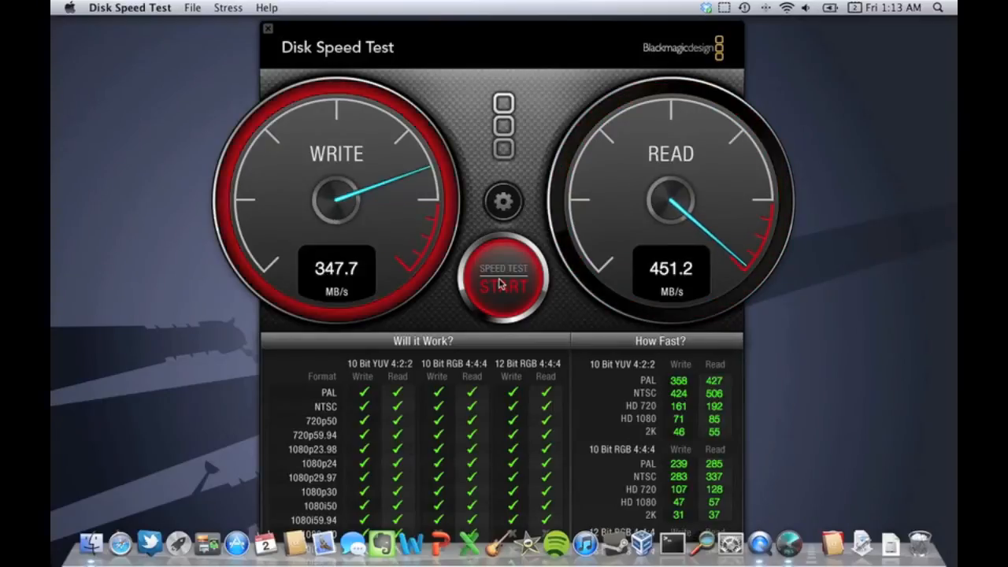
click(499, 283)
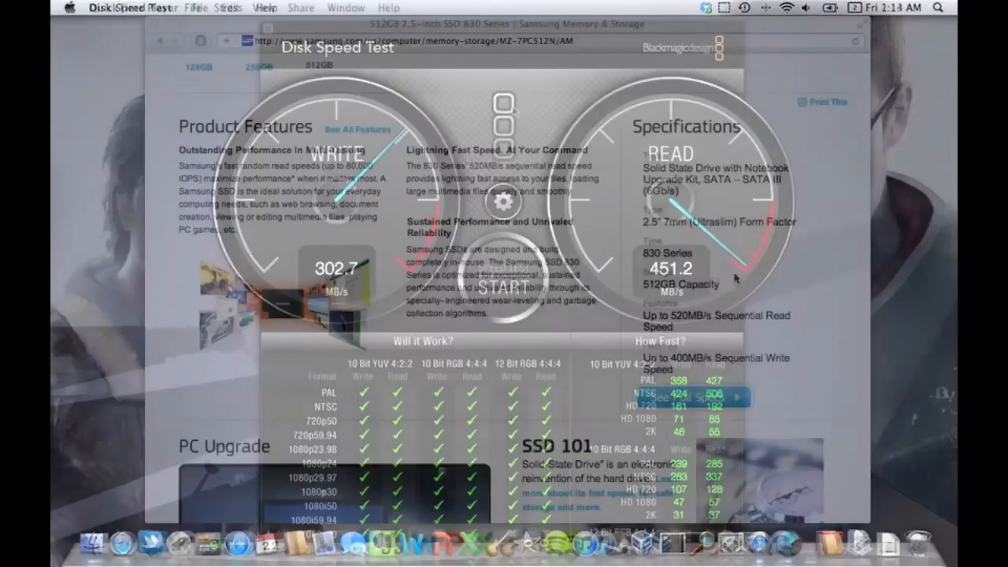